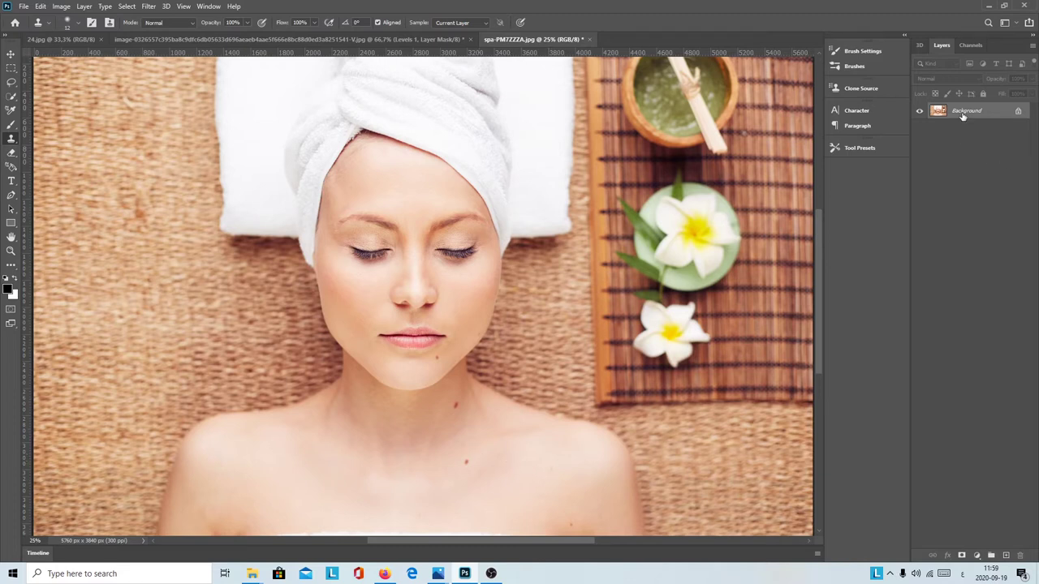
# - Duplicate the Background layer
pyautogui.hotkey('ctrl', 'j')
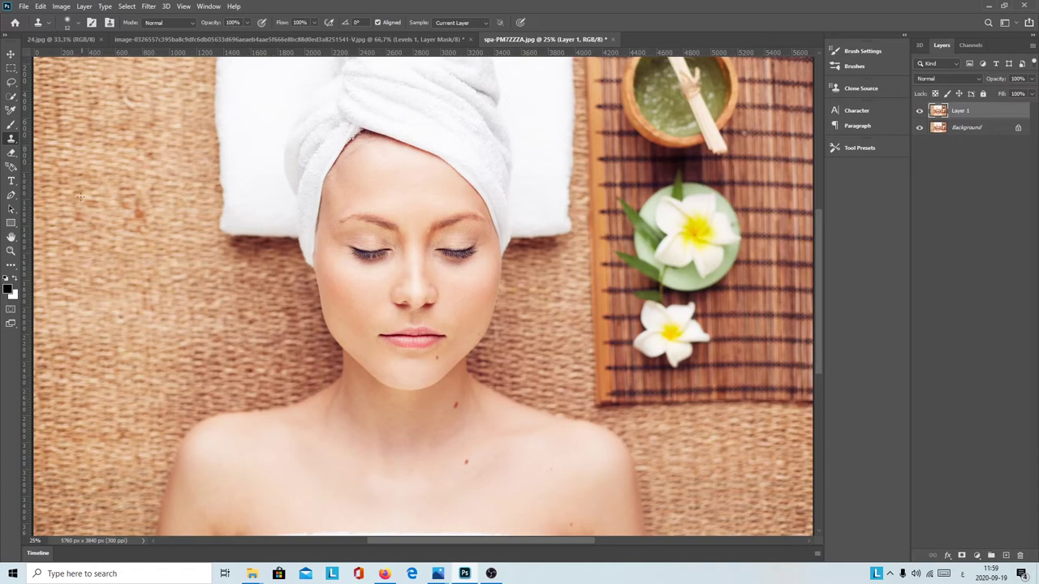
# - Rotate the whole image by 180° and rotate it by 180° again to restore its original orientation
pyautogui.click(62, 7)
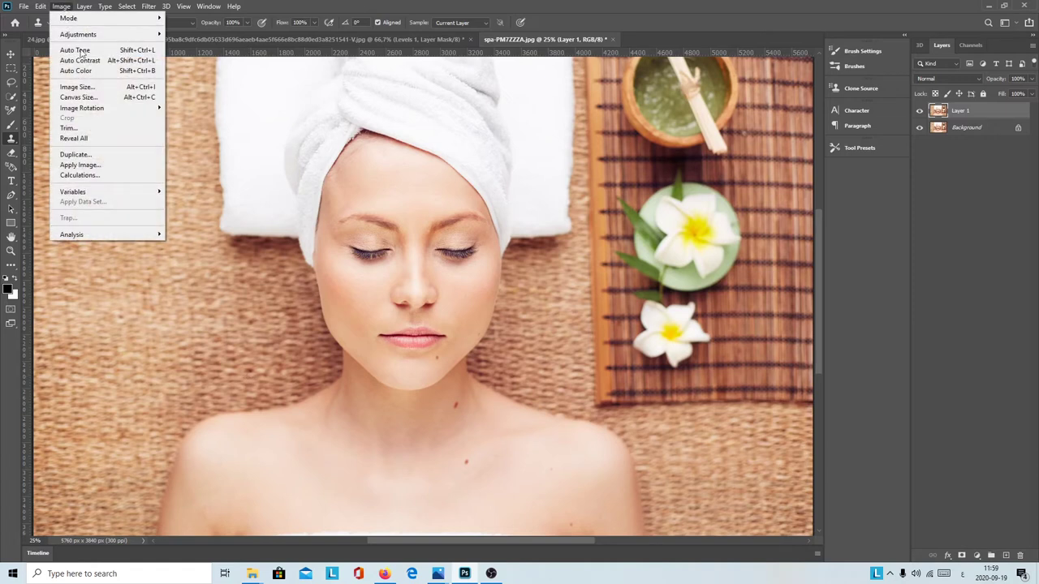
pyautogui.moveTo(90, 108)
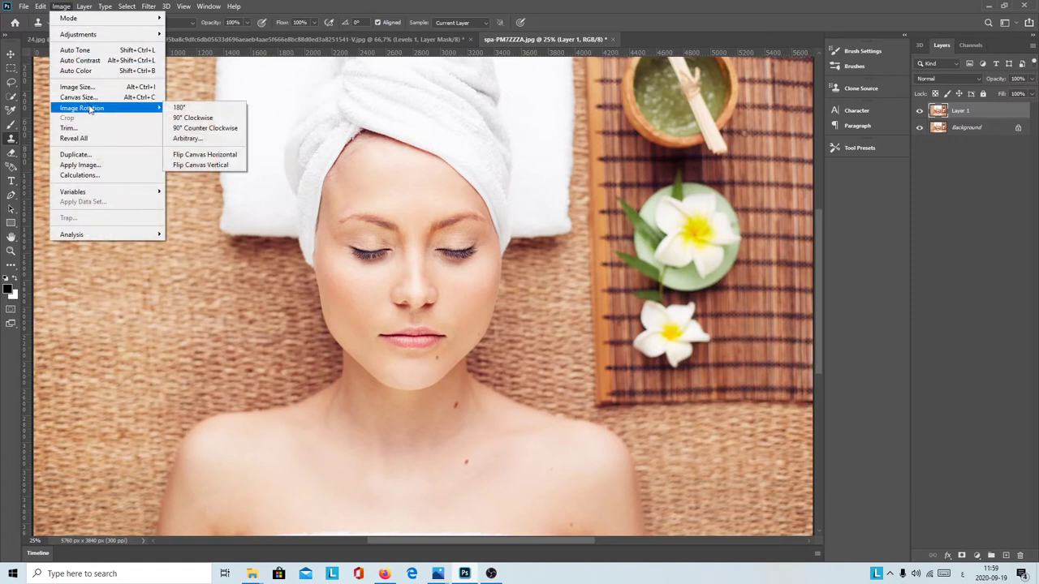
pyautogui.click(197, 110)
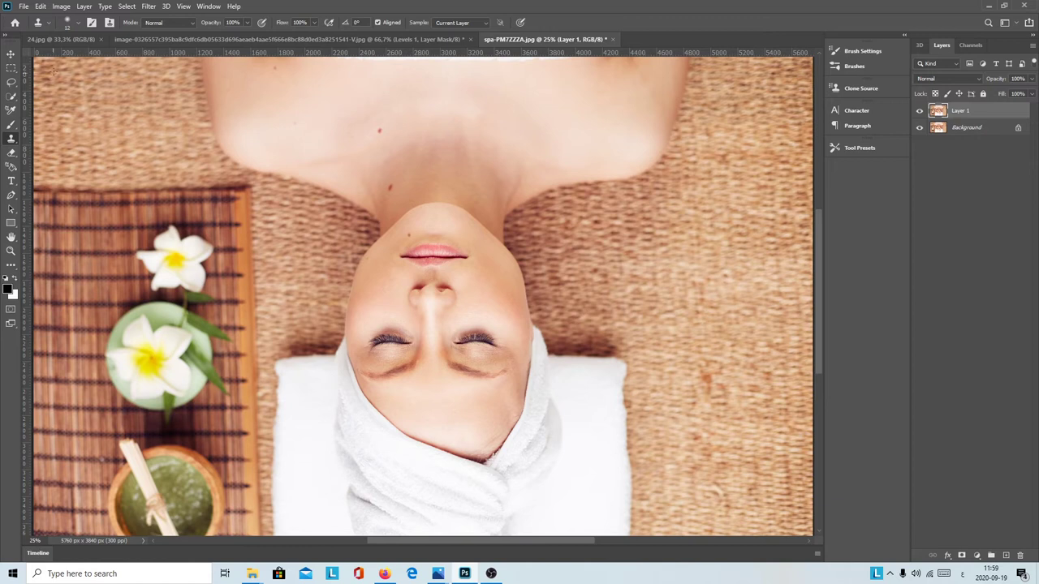
pyautogui.click(61, 6)
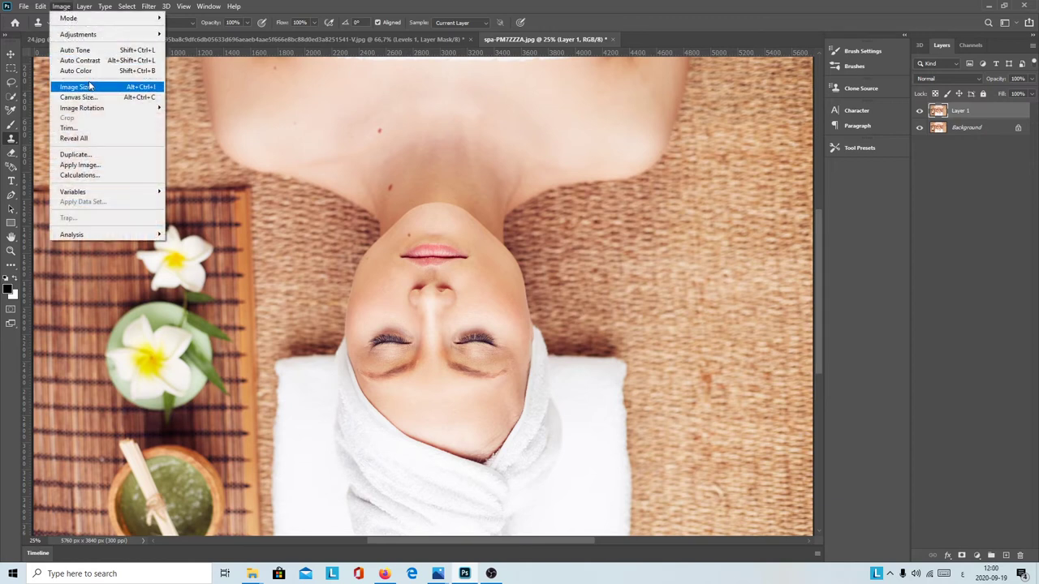
pyautogui.moveTo(96, 111)
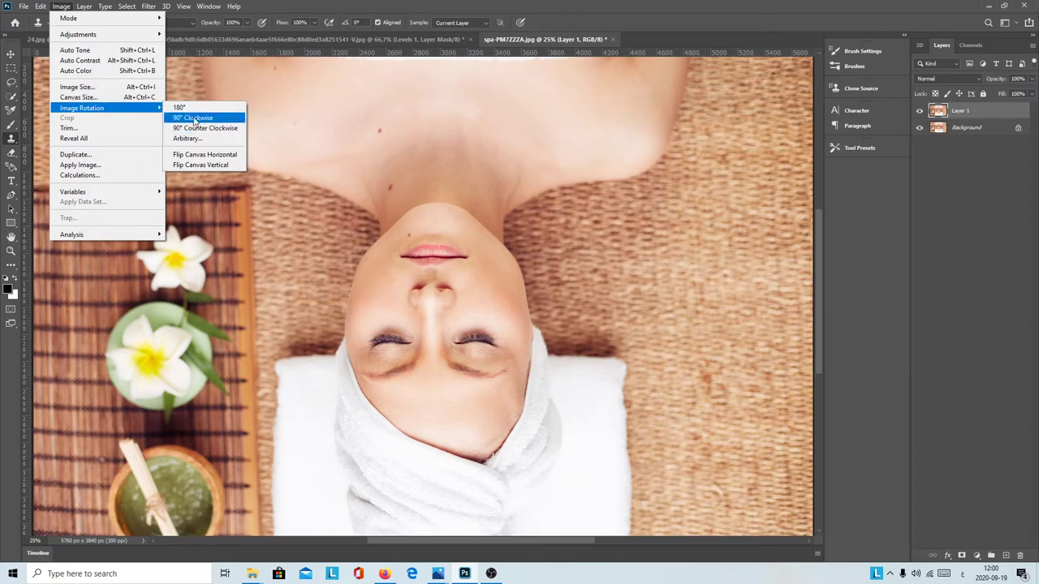
pyautogui.click(194, 109)
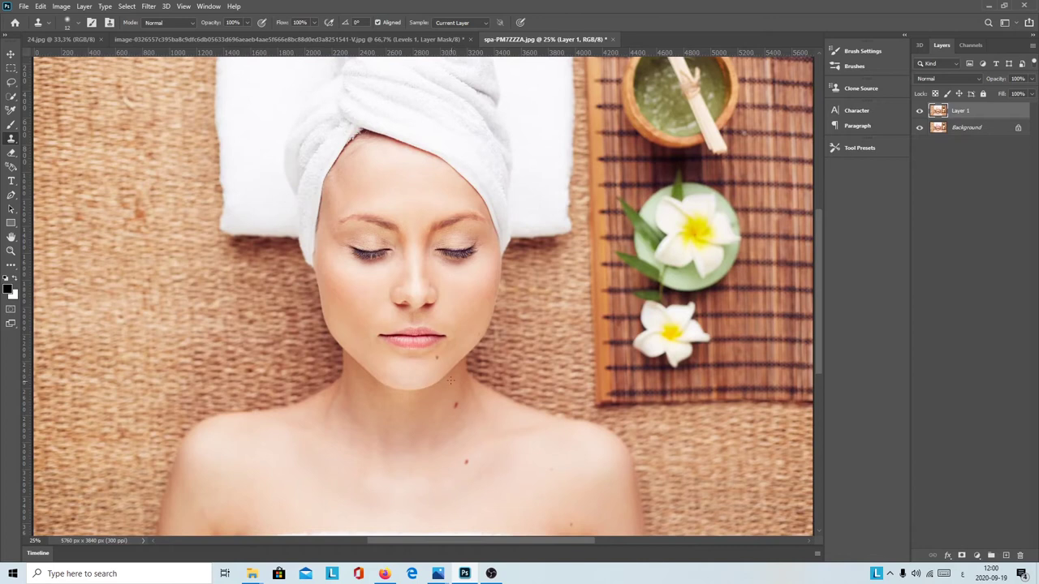
# - Choose the Clone Stamp tool and set its brush size to 73 px for retouching the chin and neck area
pyautogui.hotkey('ctrl', '+')
pyautogui.hotkey('ctrl', '+')
pyautogui.hotkey('ctrl', '+')
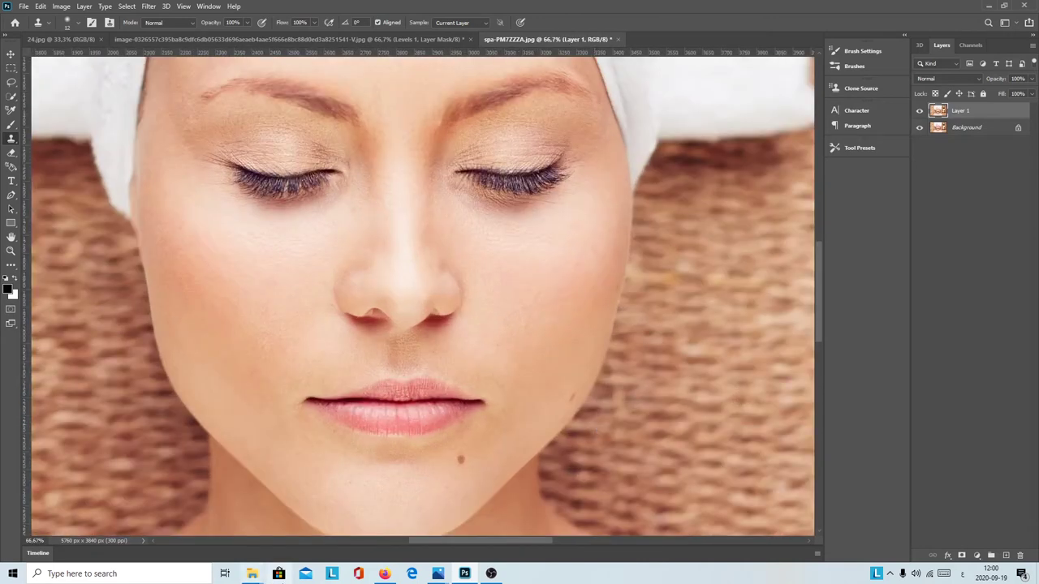
pyautogui.moveTo(422, 411); pyautogui.dragTo(392, 302)
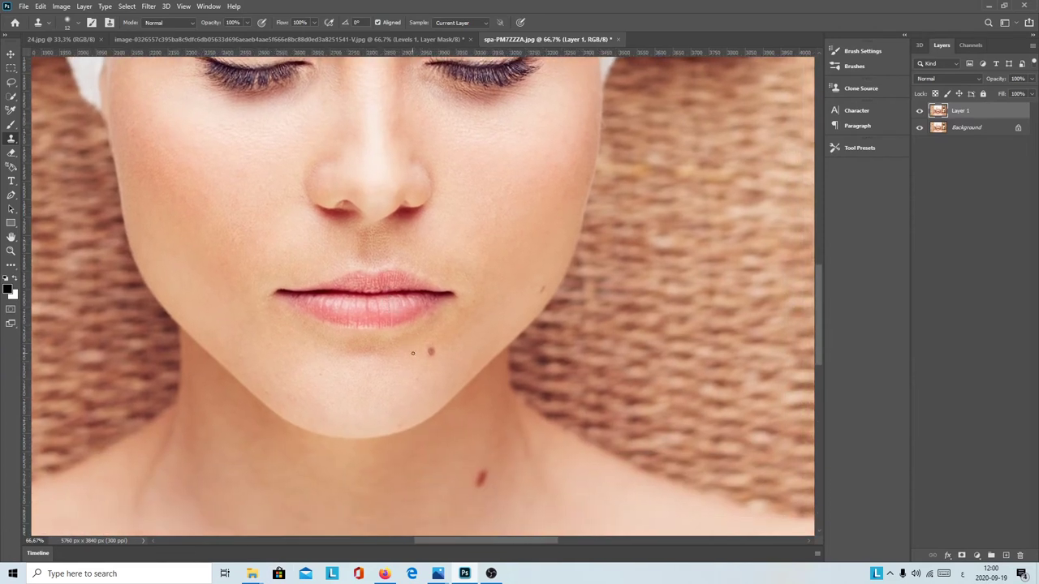
pyautogui.moveTo(425, 374); pyautogui.dragTo(413, 351)
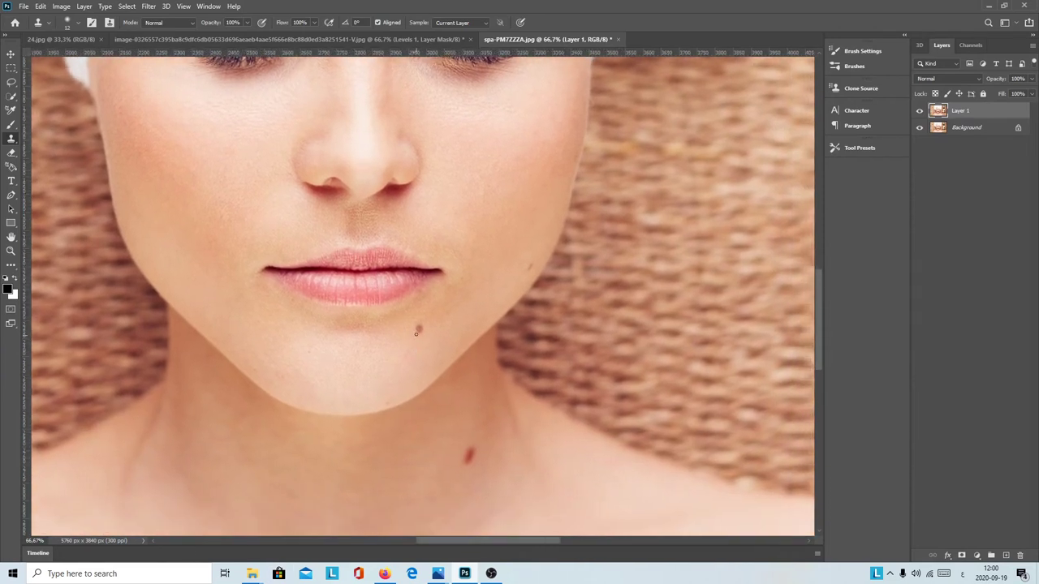
pyautogui.moveTo(404, 396); pyautogui.dragTo(368, 304)
pyautogui.click(420, 404)
pyautogui.click(510, 213)
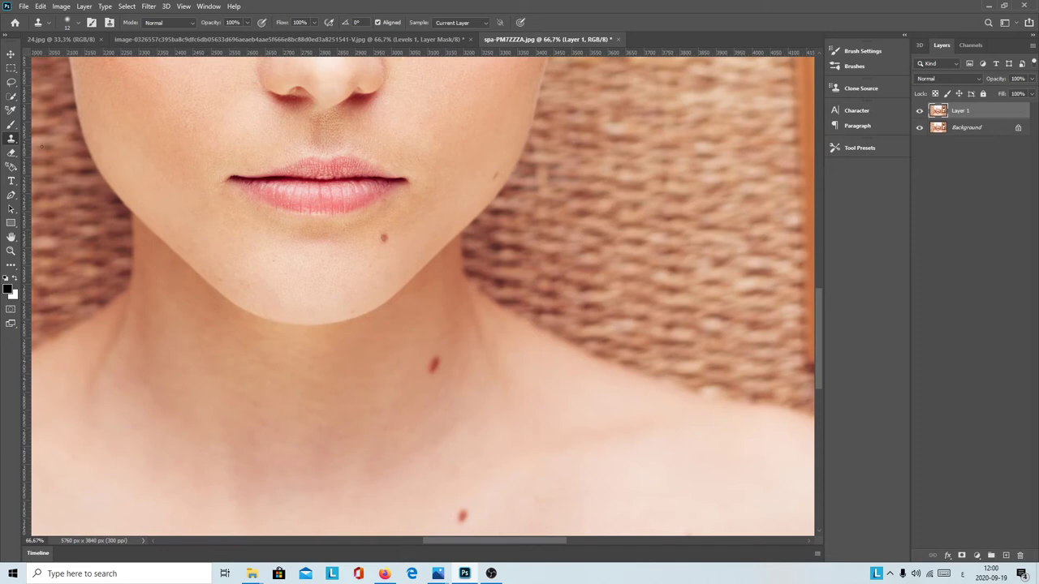
pyautogui.click(12, 141)
pyautogui.click(12, 141)
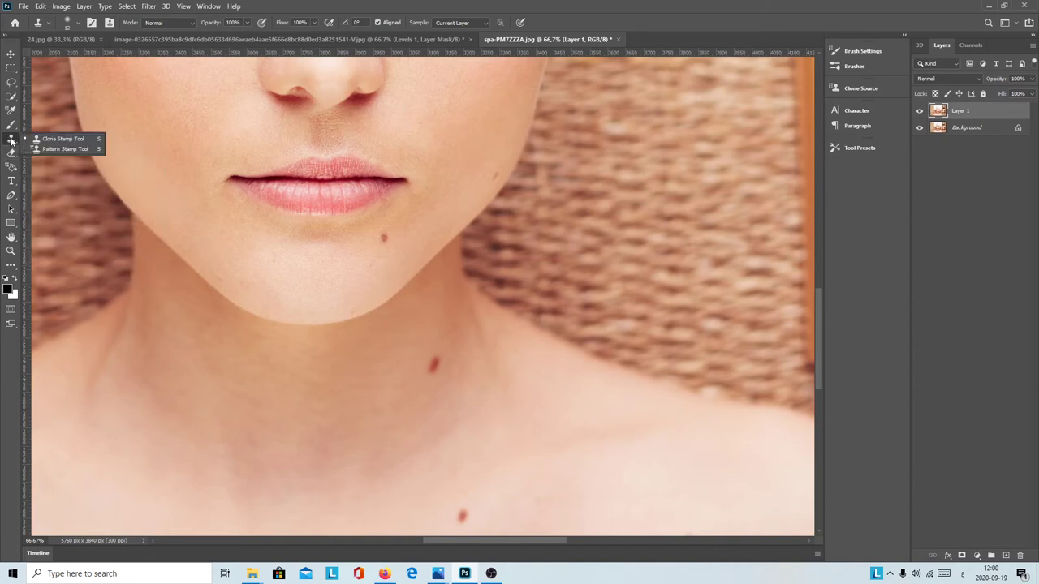
pyautogui.click(61, 140)
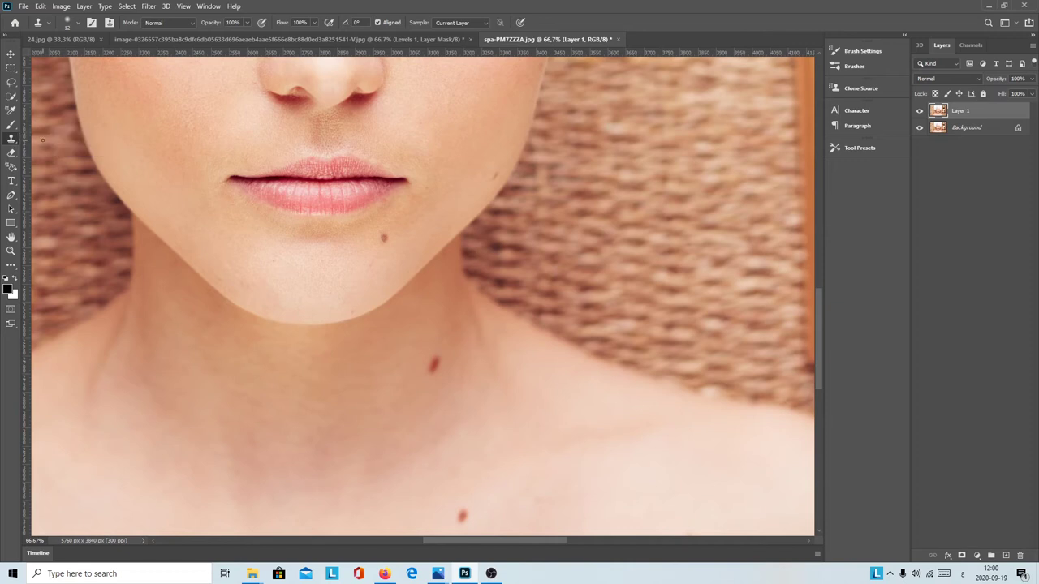
pyautogui.click(75, 24)
pyautogui.moveTo(67, 60); pyautogui.dragTo(79, 60)
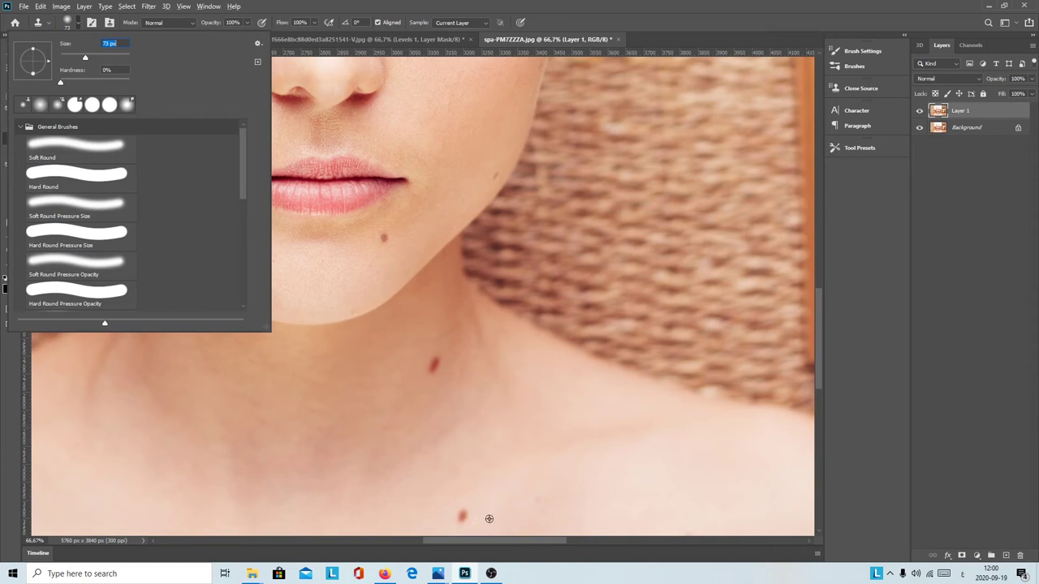
pyautogui.press('Return')
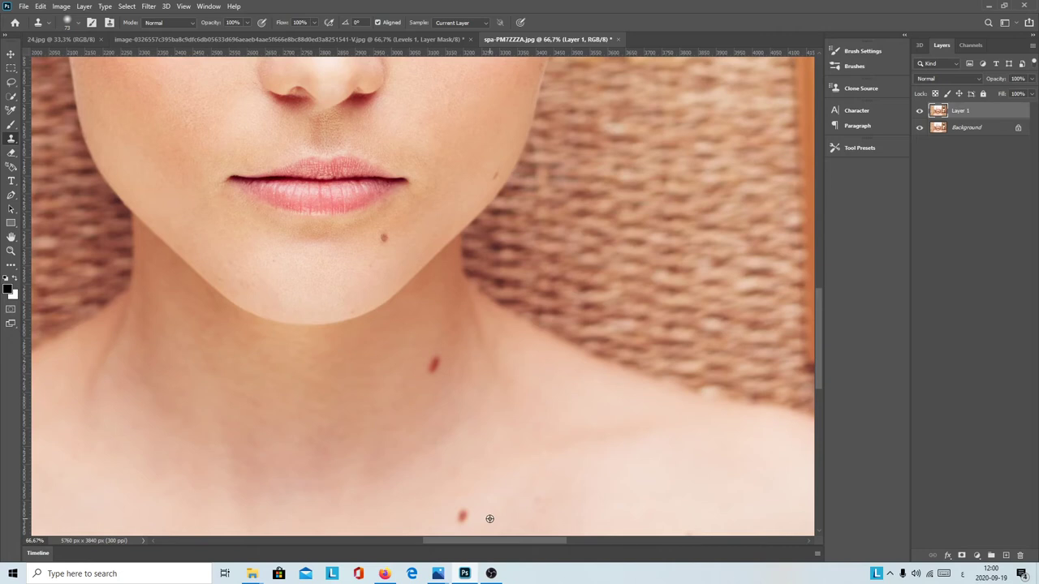
# - Clone clean skin sampled just beside it over the dark mole on the woman's upper chest
pyautogui.keyDown('alt'); pyautogui.click(490, 519); pyautogui.keyUp('alt')
pyautogui.click(464, 516)
pyautogui.keyDown('alt'); pyautogui.click(488, 520); pyautogui.keyUp('alt')
pyautogui.click(463, 515)
# - Clone nearby clean skin over the dark mole on the side of the neck
pyautogui.keyDown('alt'); pyautogui.click(445, 371); pyautogui.keyUp('alt')
pyautogui.click(433, 366)
pyautogui.click(434, 363)
pyautogui.keyDown('alt'); pyautogui.click(439, 375); pyautogui.keyUp('alt')
pyautogui.click(431, 362)
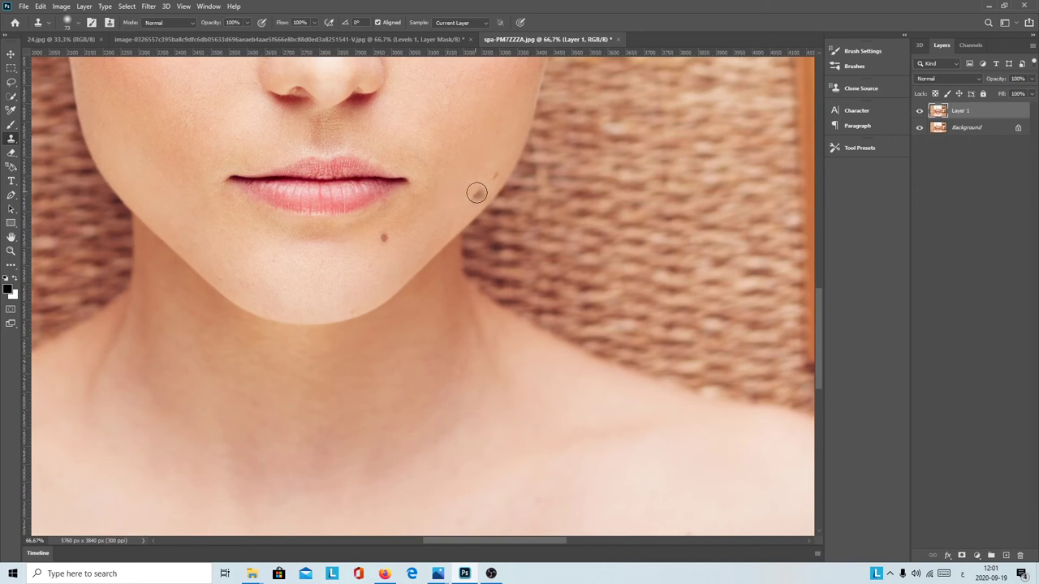
# - Reduce the clone brush size to 31 px and cover the faint spot at the edge of the jaw with clean skin
pyautogui.click(494, 172)
pyautogui.click(76, 23)
pyautogui.moveTo(84, 59); pyautogui.dragTo(70, 57)
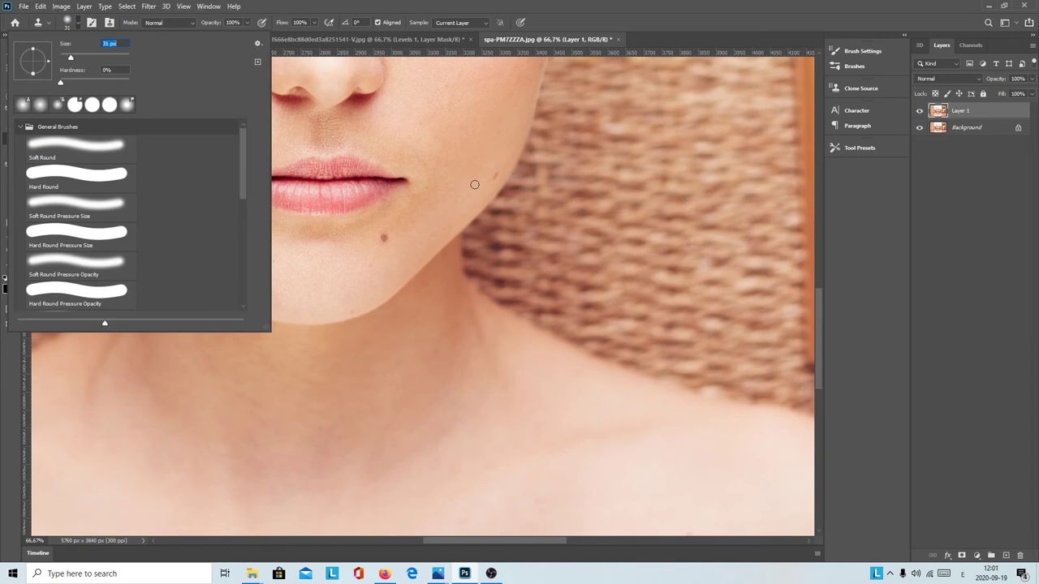
pyautogui.press('Return')
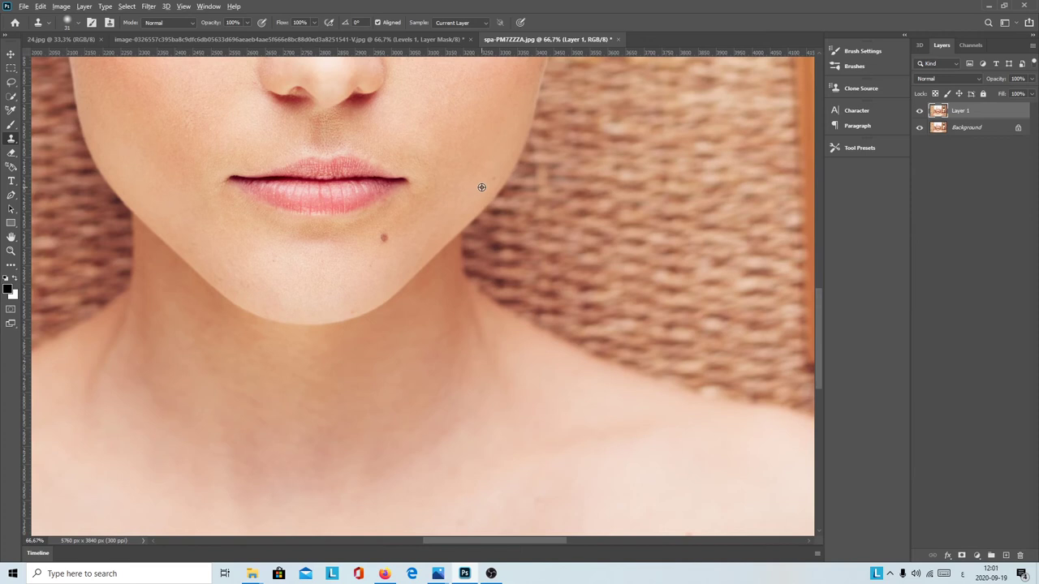
# - Enlarge the clone brush to 56 px and cover the mole on the chin with clean skin, undoing unsatisfactory attempts
pyautogui.click(382, 238)
pyautogui.hotkey('ctrl', 'z')
pyautogui.click(76, 27)
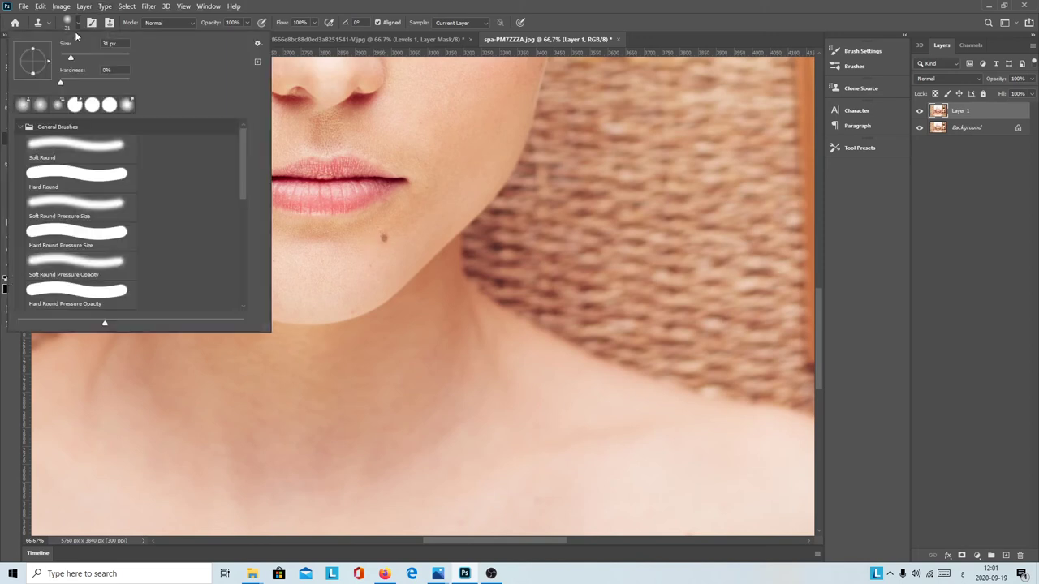
pyautogui.moveTo(70, 58); pyautogui.dragTo(79, 57)
pyautogui.click(385, 237)
pyautogui.hotkey('ctrl', 'z')
pyautogui.click(387, 236)
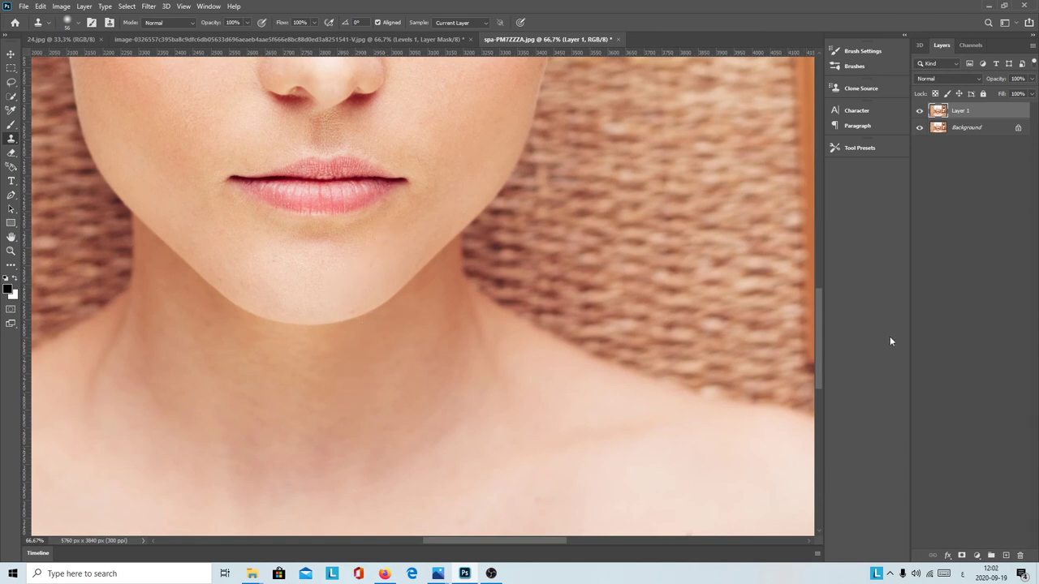
# - Clone clean skin over the small spots near the armpit and below the shoulder
pyautogui.hotkey('ctrl', '-')
pyautogui.hotkey('ctrl', '-')
pyautogui.hotkey('ctrl', '-')
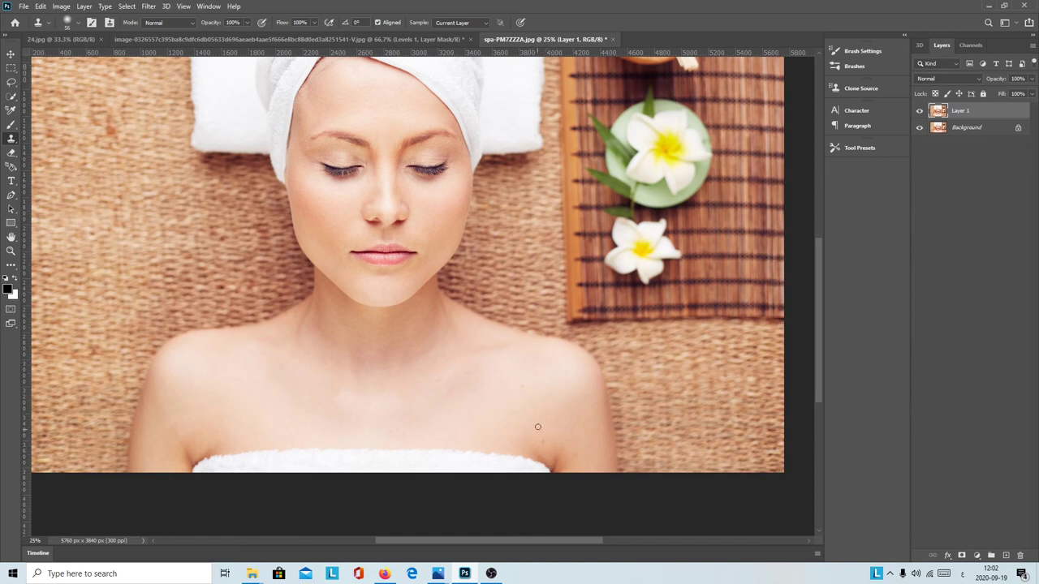
pyautogui.hotkey('ctrl', '+')
pyautogui.hotkey('ctrl', '+')
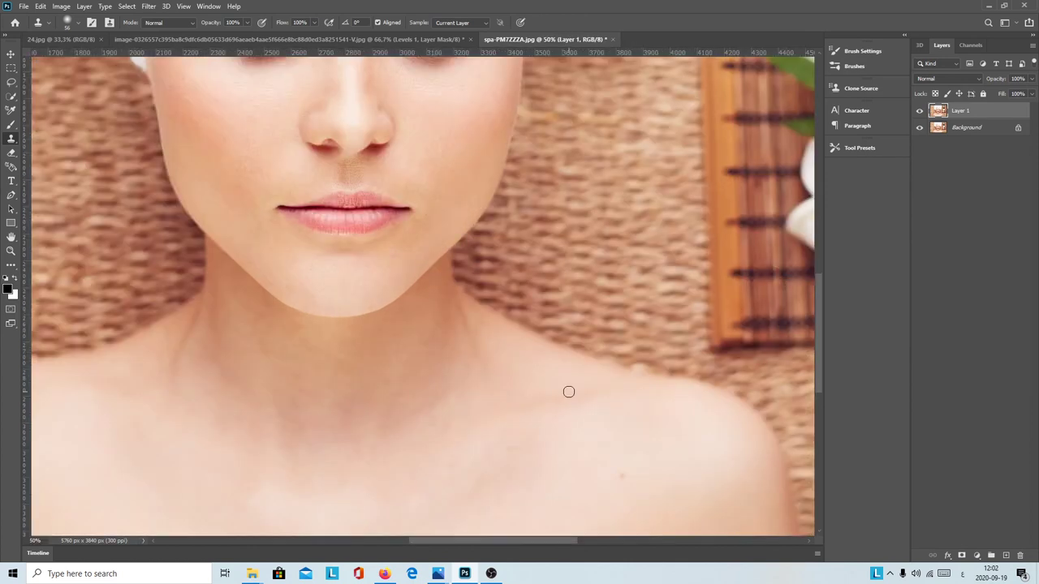
pyautogui.moveTo(479, 401)
pyautogui.mouseDown()
pyautogui.moveTo(492, 297)
pyautogui.moveTo(476, 249)
pyautogui.mouseUp()
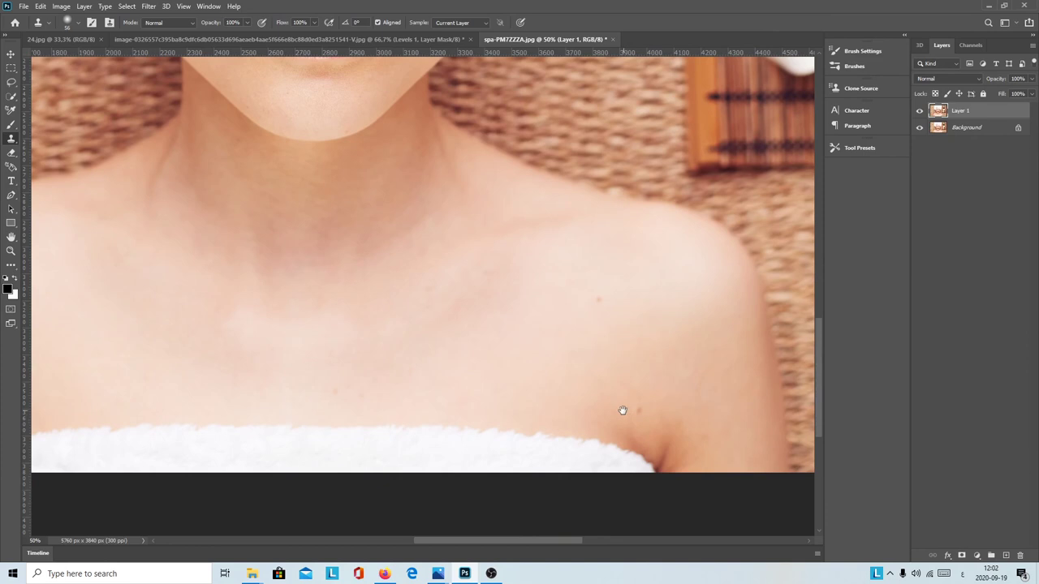
pyautogui.press('alt')
pyautogui.keyDown('alt'); pyautogui.click(613, 409); pyautogui.keyUp('alt')
pyautogui.press('alt')
pyautogui.keyDown('alt'); pyautogui.click(600, 309); pyautogui.keyUp('alt')
# - Compare the whole photo before and after retouching by hiding and showing the duplicate layer
pyautogui.hotkey('ctrl', '-')
pyautogui.hotkey('ctrl', '-')
pyautogui.hotkey('ctrl', '-')
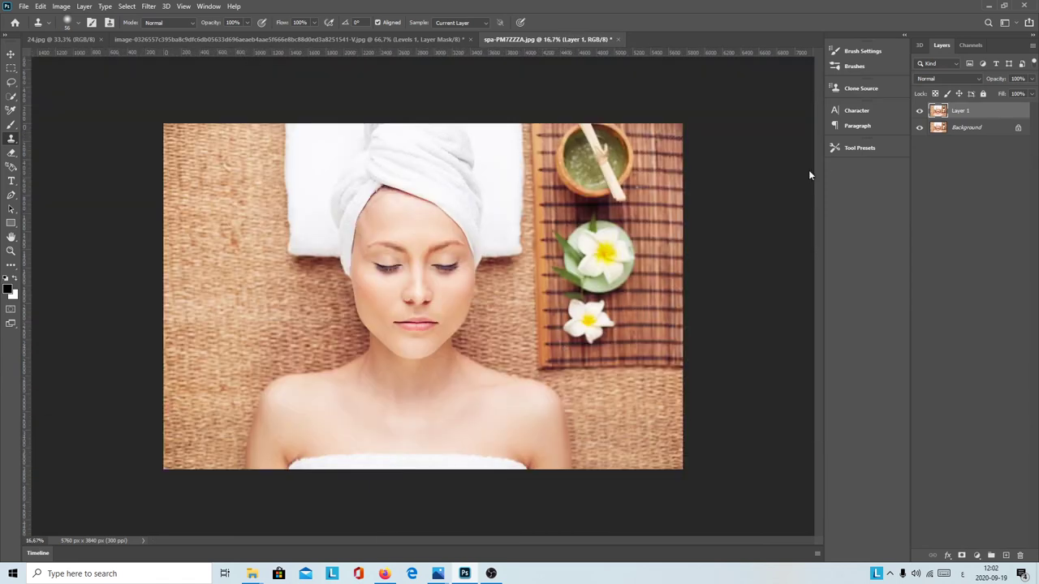
pyautogui.click(920, 112)
pyautogui.click(921, 111)
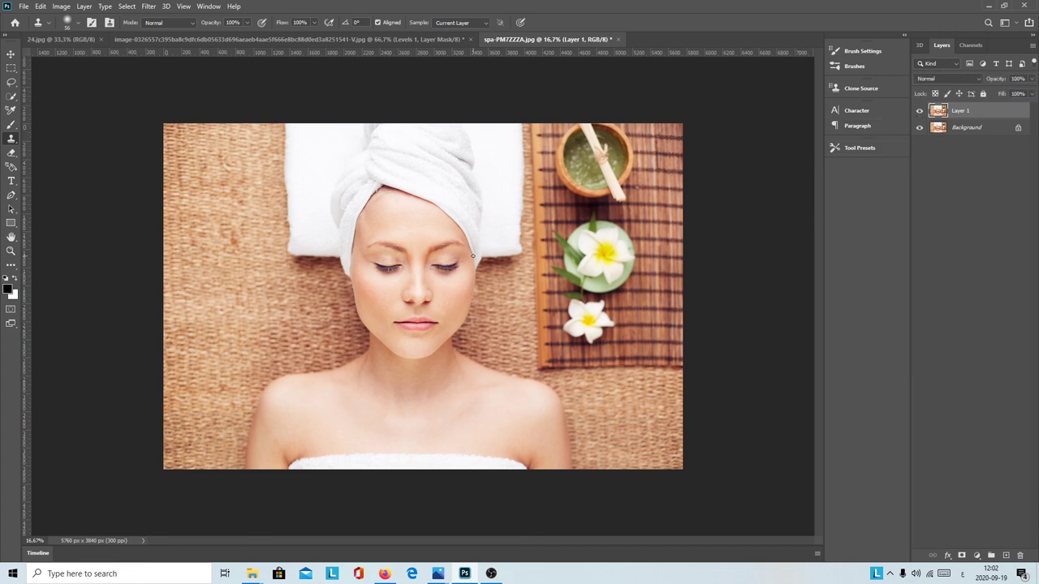